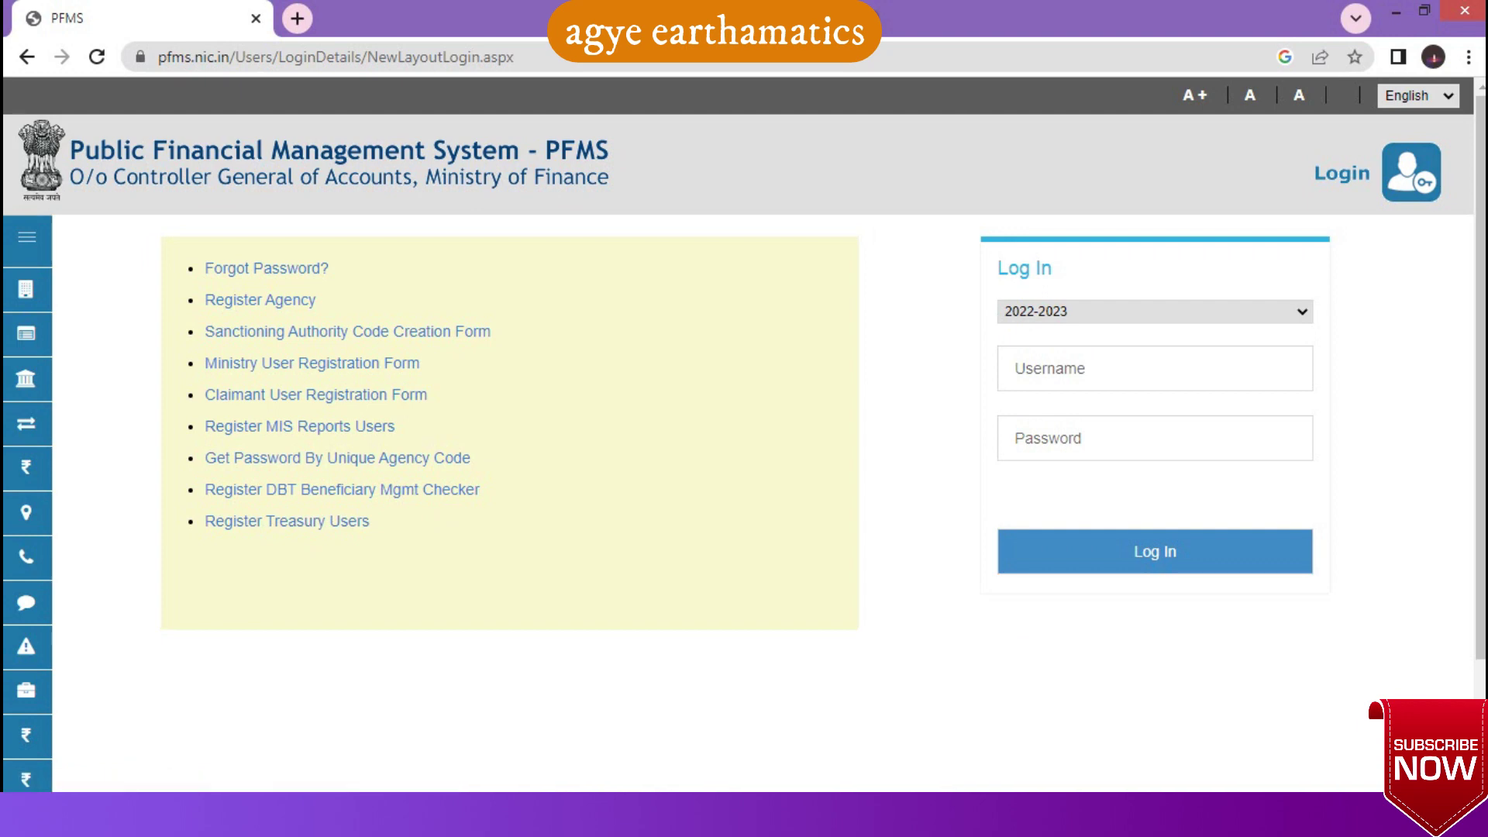
# Sign in to PFMS for 2022-2023 with the agency's username and password.
pyautogui.write('mdm***')
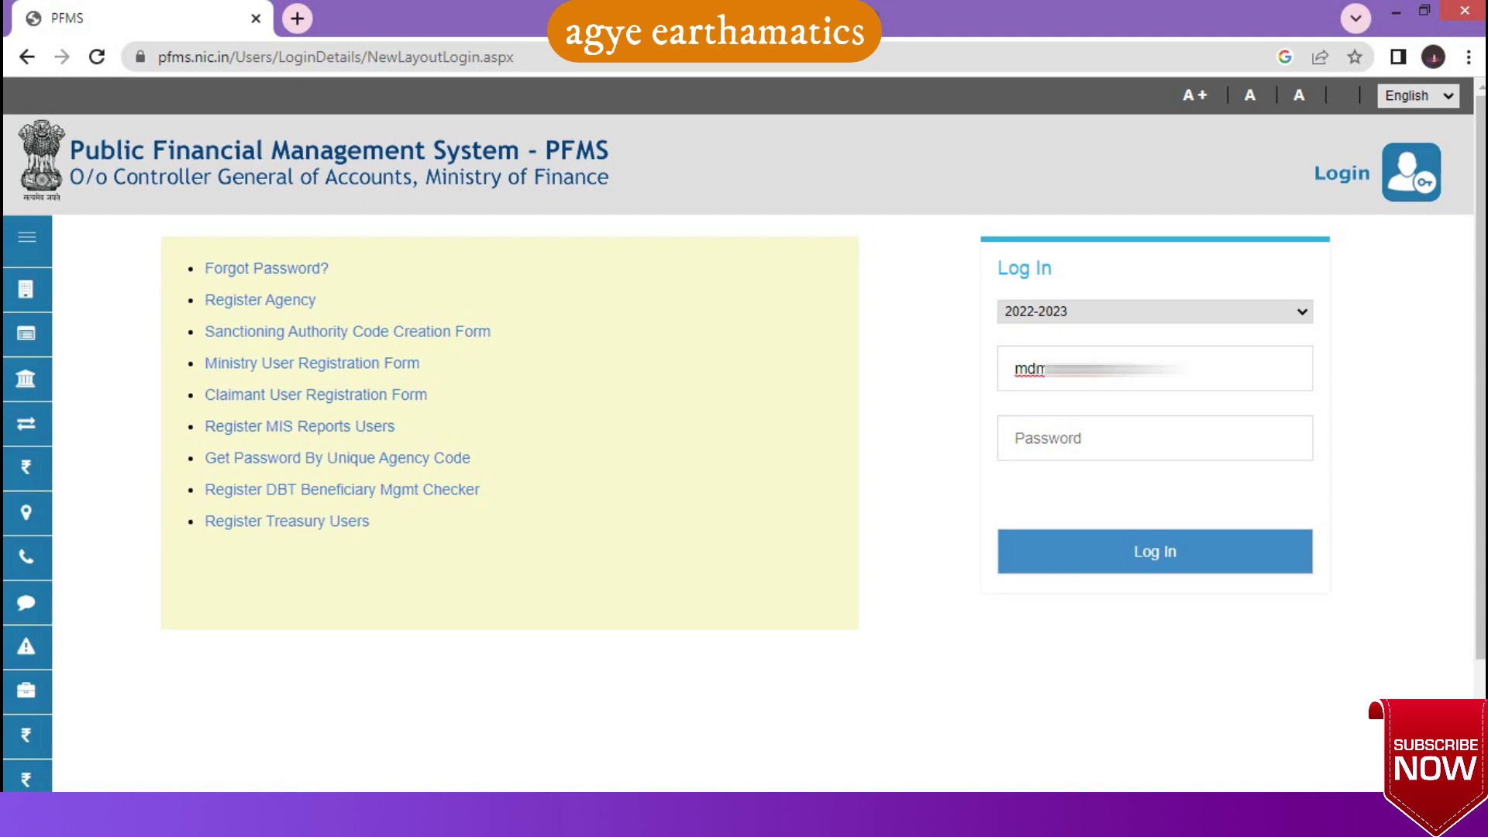
pyautogui.click(1015, 438)
pyautogui.write('••••••')
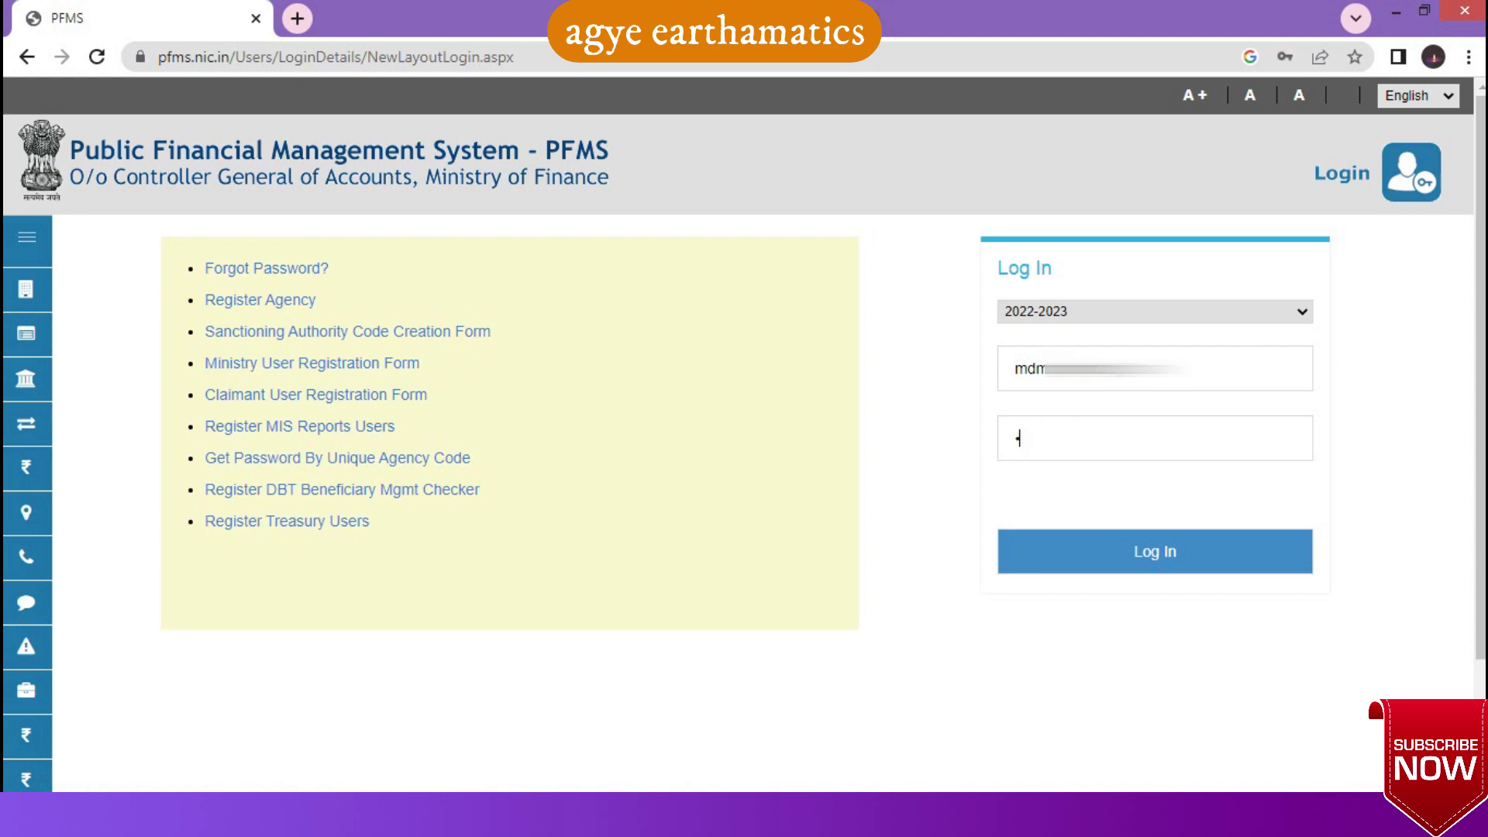
pyautogui.write('••••••')
pyautogui.press('Return')
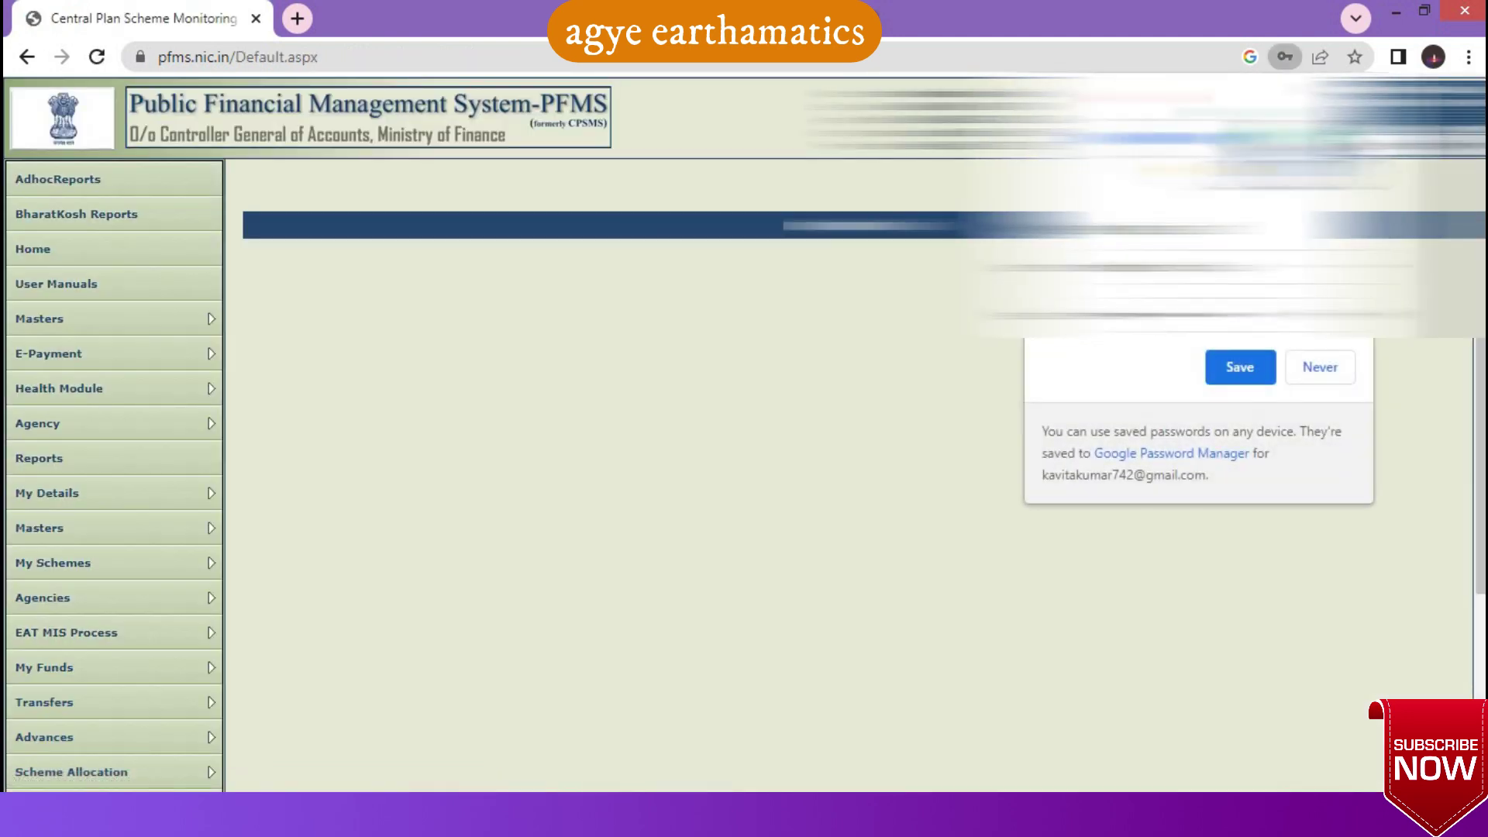
# Decline Chrome's password save and reveal the Masters > Users options, Manage and Add New.
pyautogui.click(1320, 368)
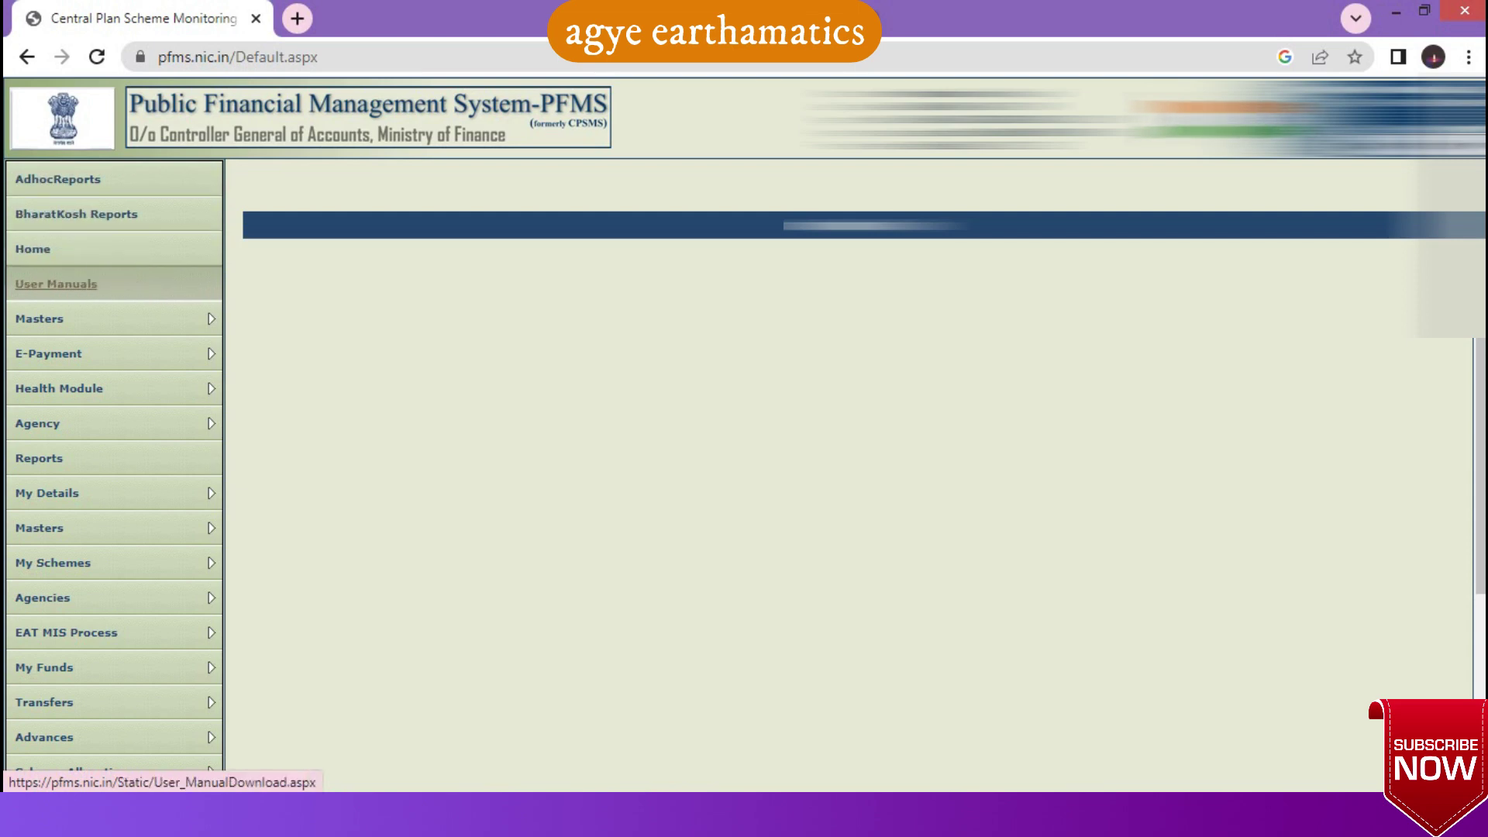
pyautogui.moveTo(155, 319)
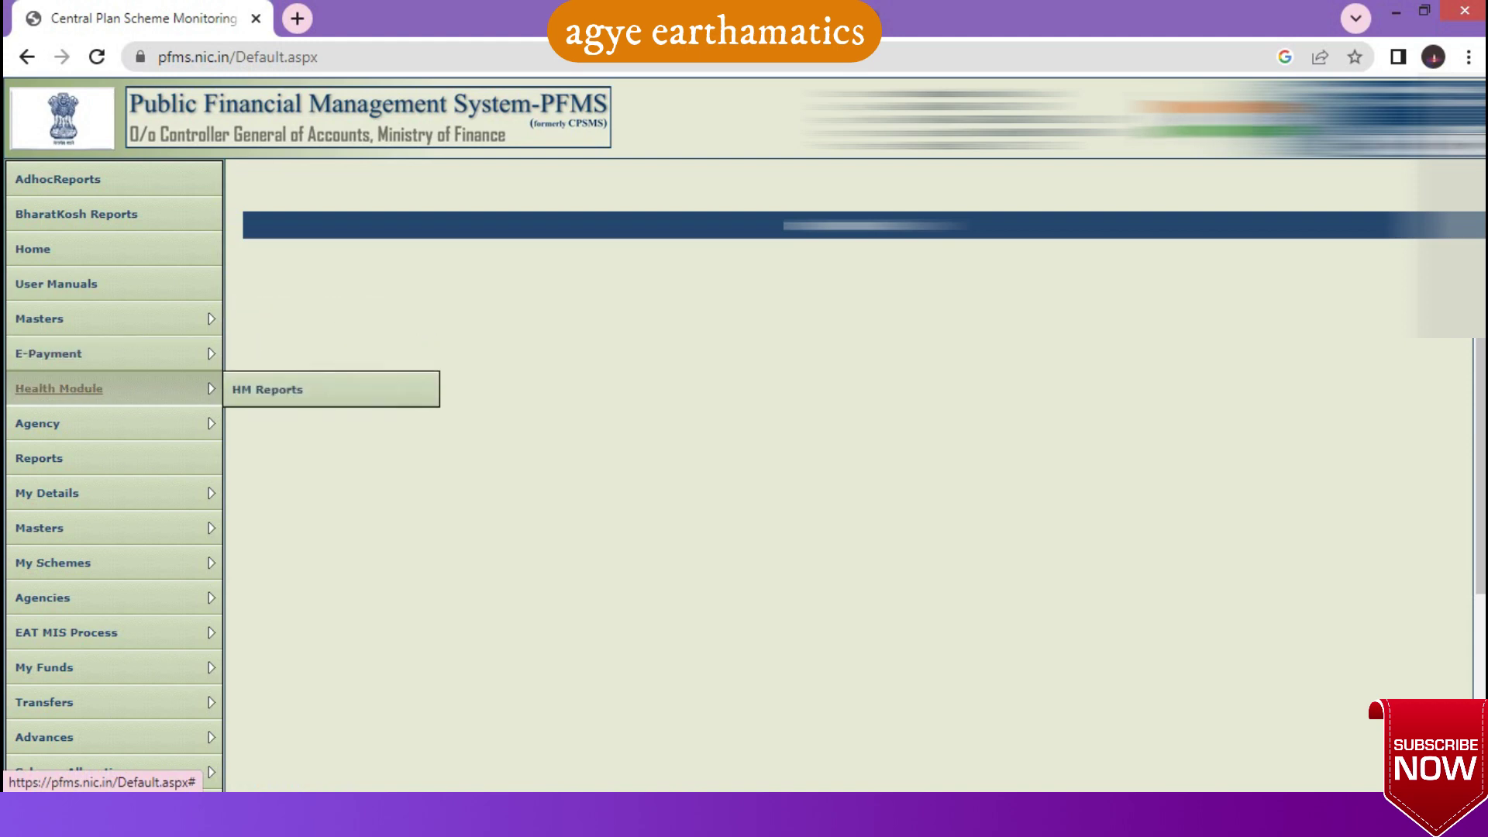
pyautogui.moveTo(116, 424)
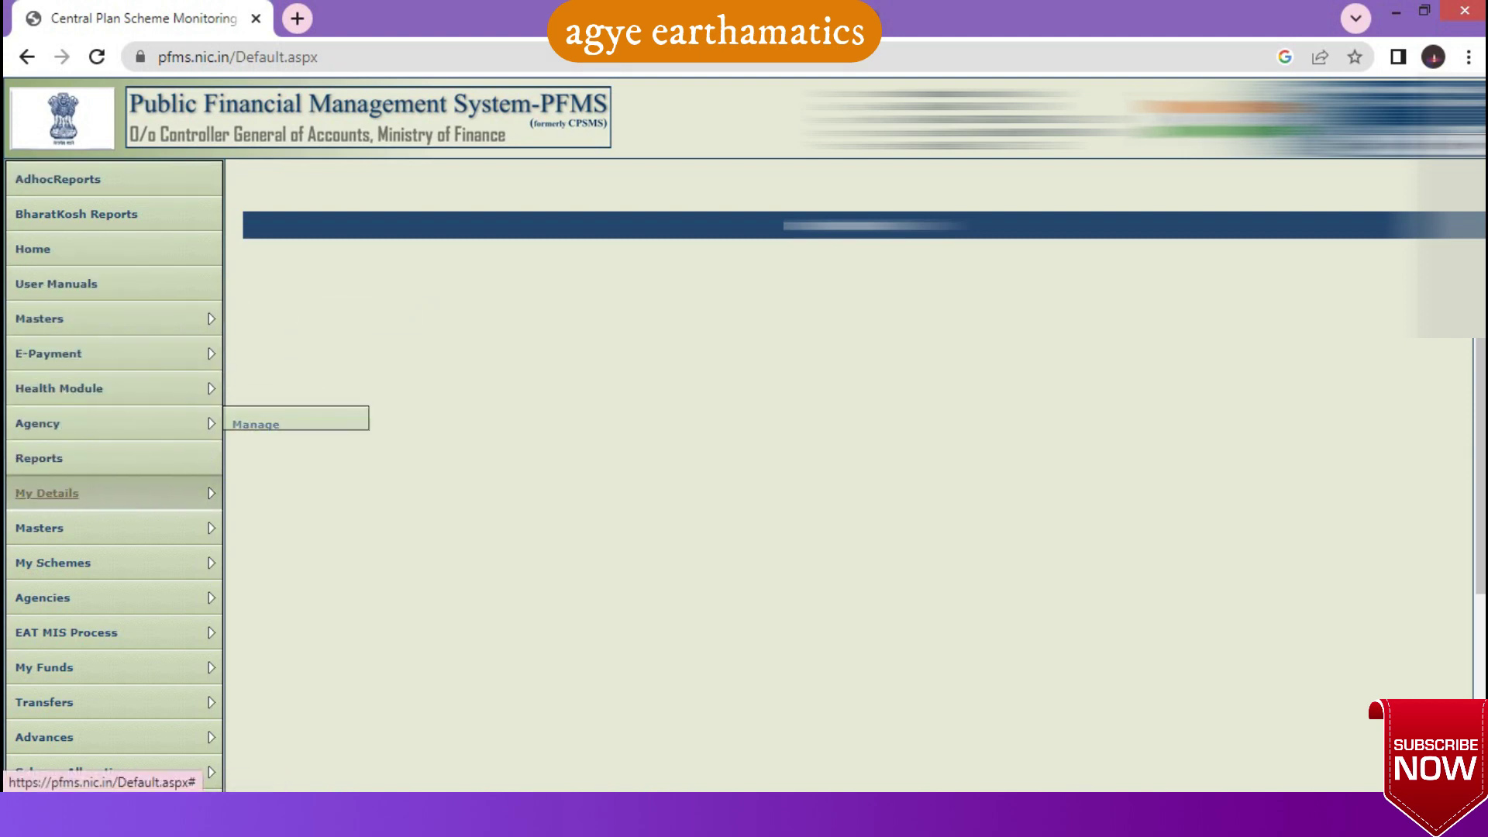
pyautogui.moveTo(117, 527)
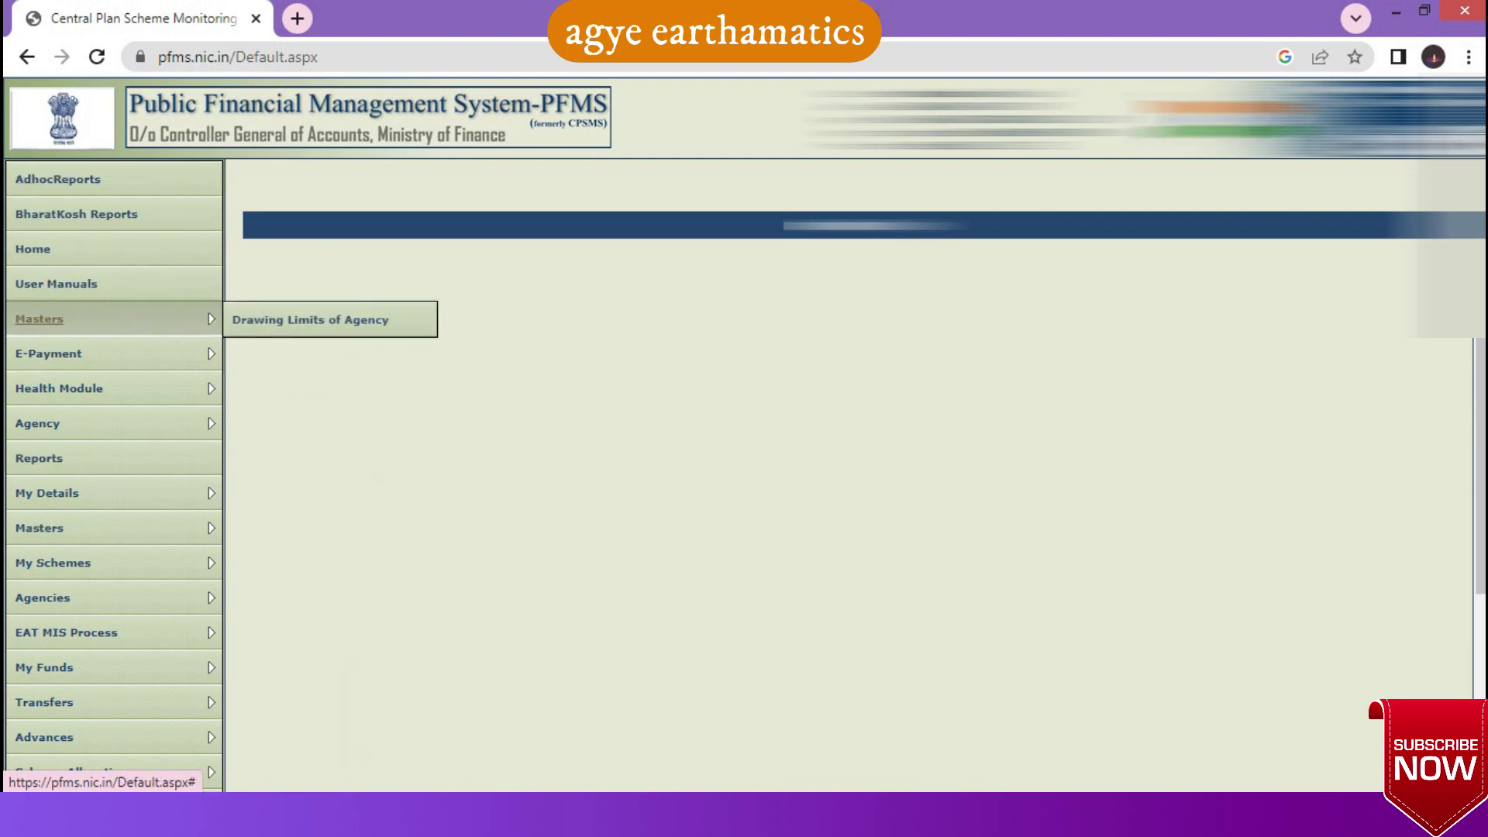
pyautogui.moveTo(59, 388)
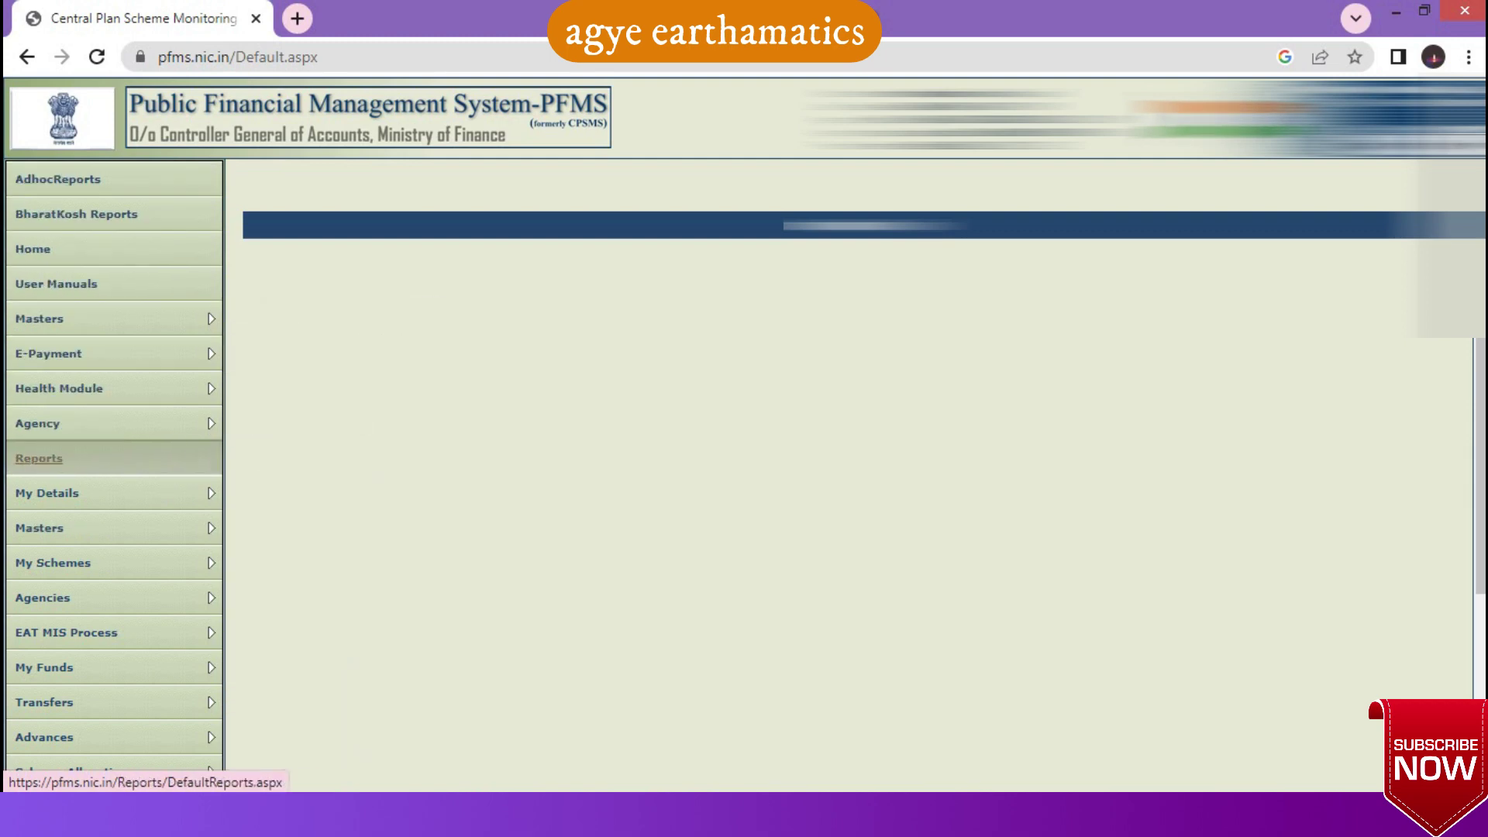
pyautogui.moveTo(46, 528)
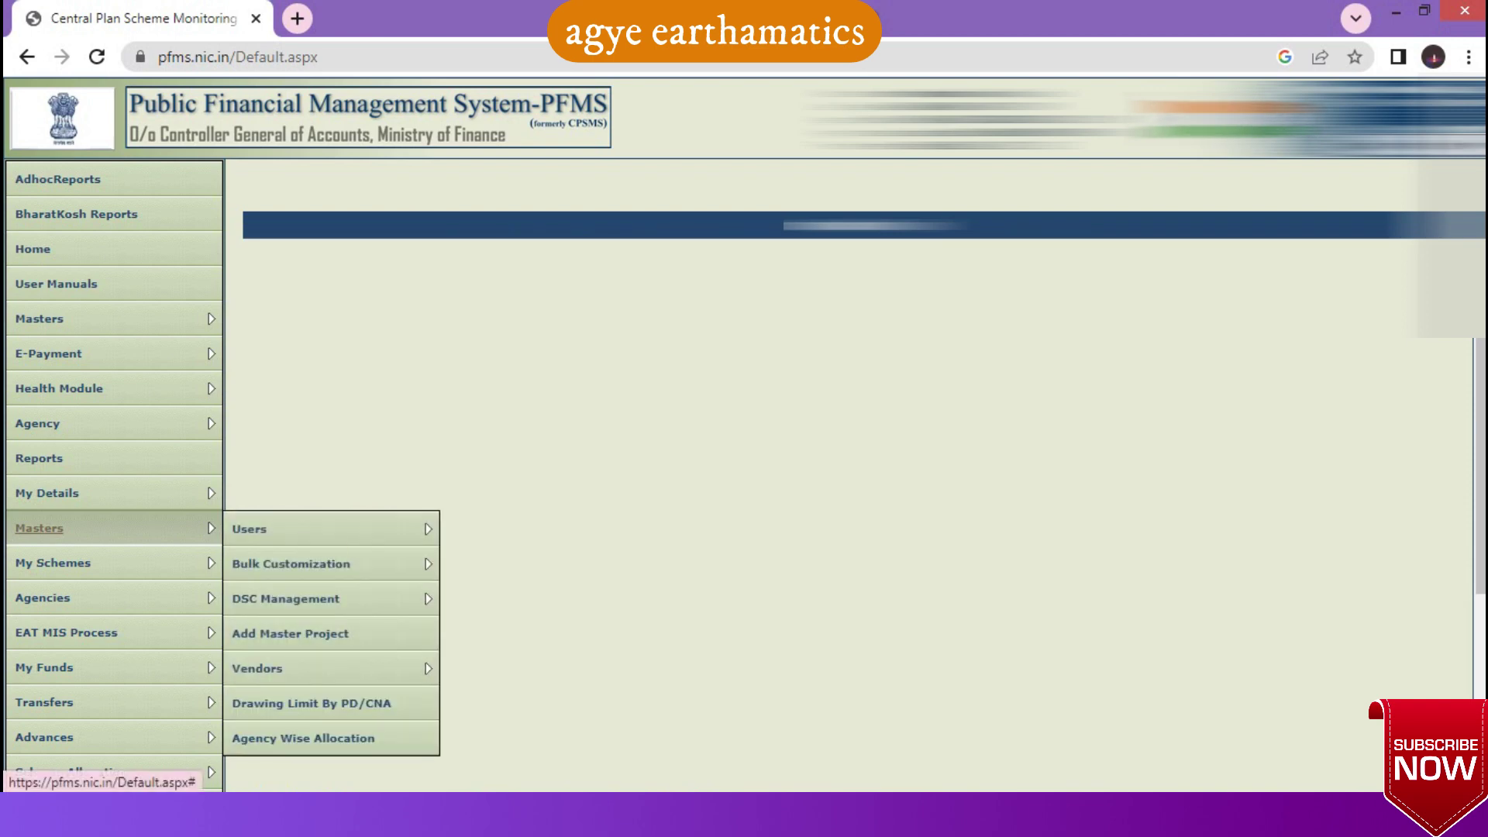
pyautogui.moveTo(249, 529)
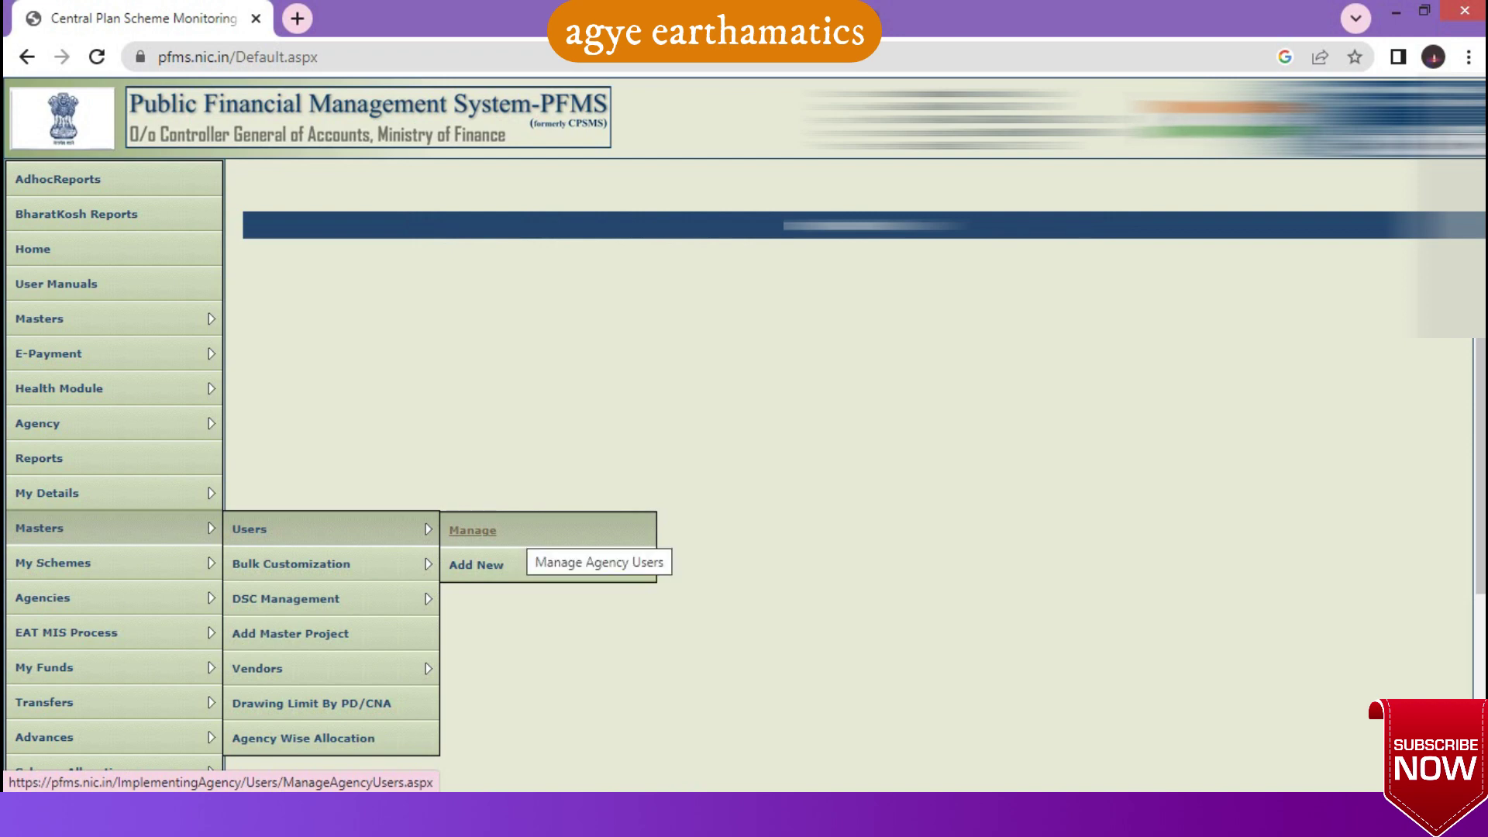
# Open Add New under Masters > Users and expand the Type of User list.
pyautogui.click(475, 565)
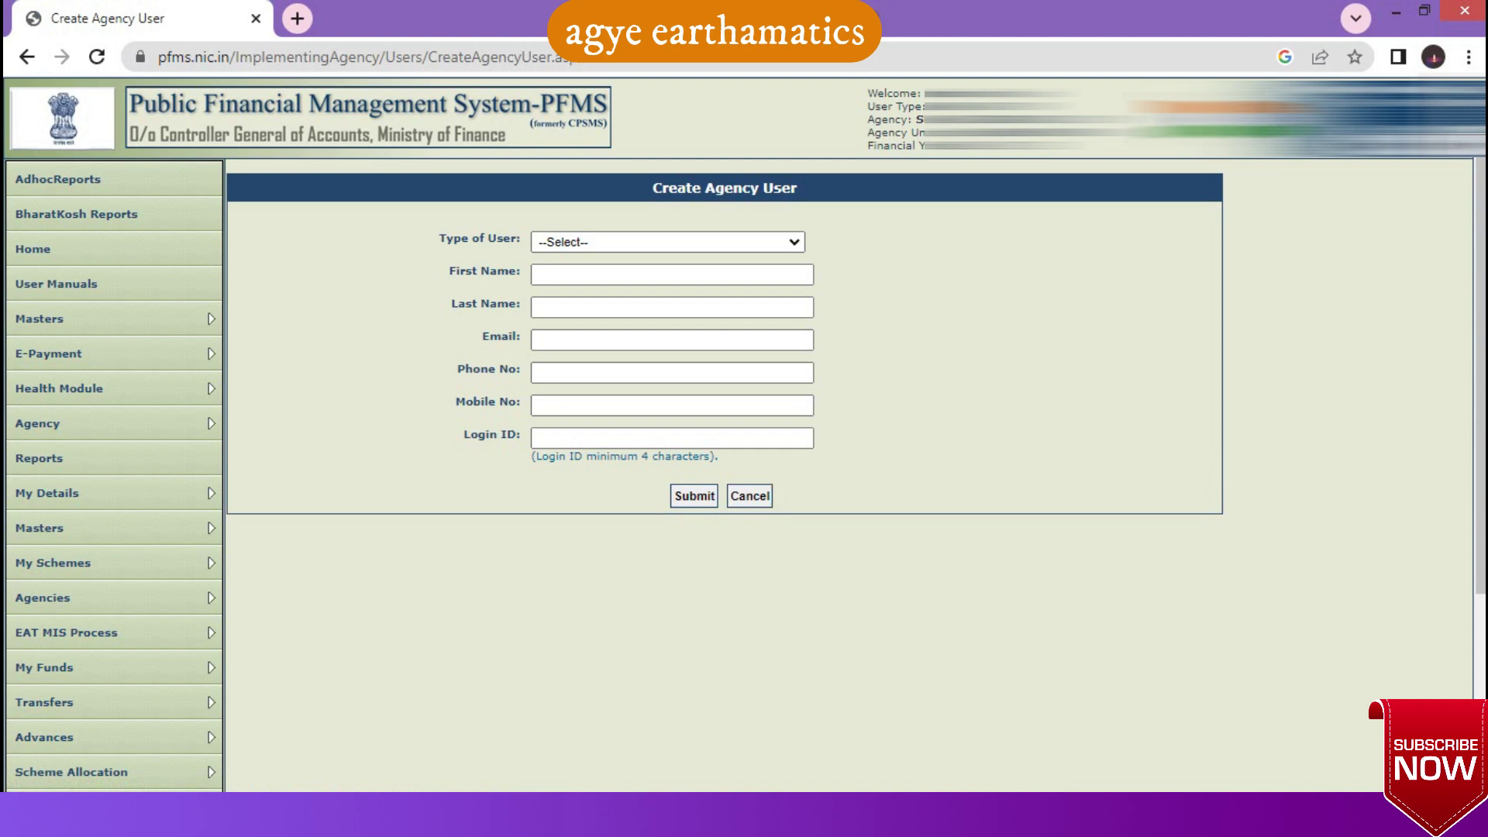
pyautogui.click(667, 242)
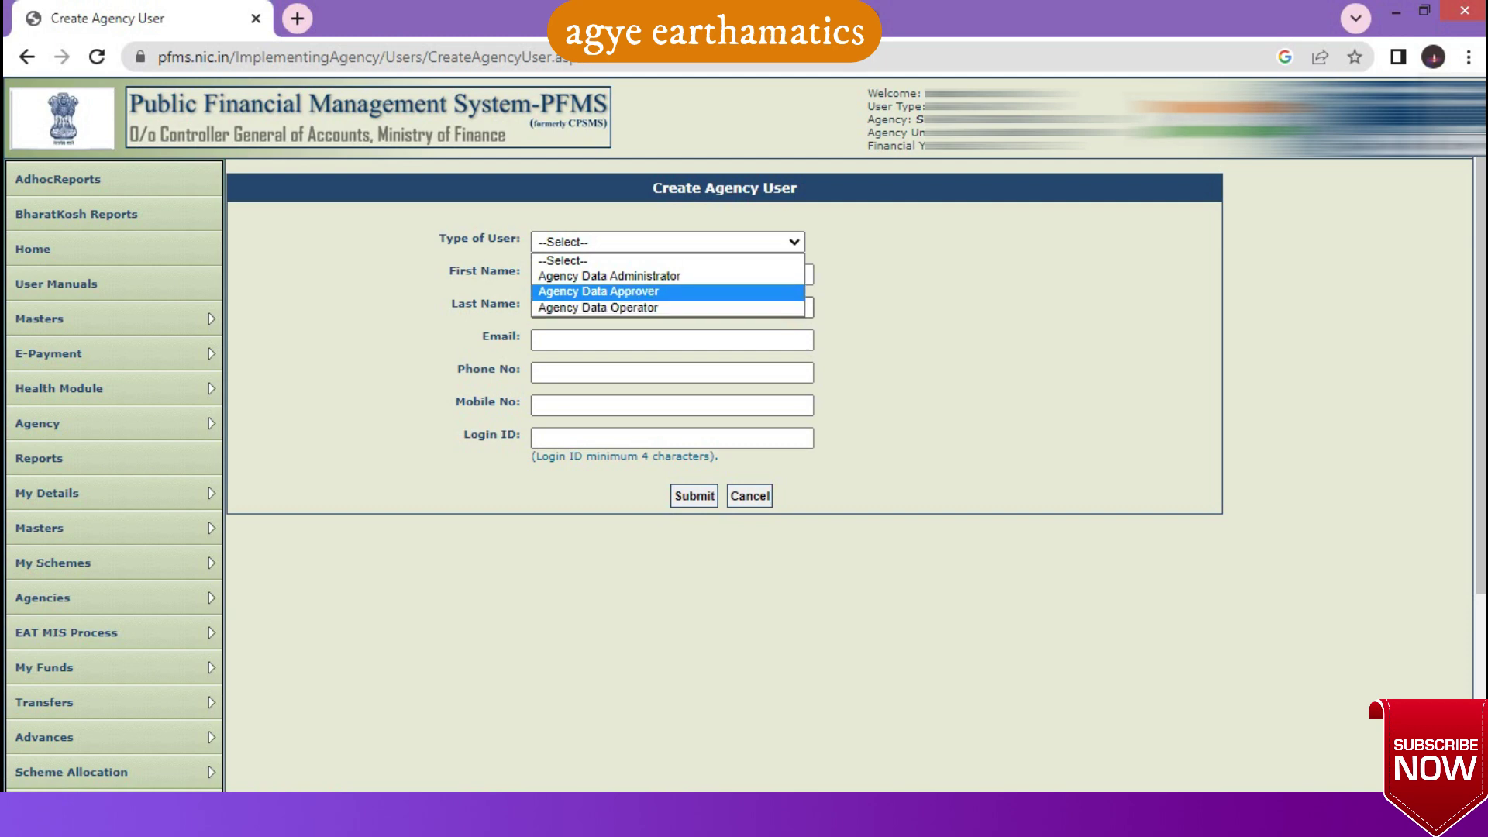
# Choose Agency Data Approver (Level_1), then step through the name and contact fields to Login ID.
pyautogui.press('Return')
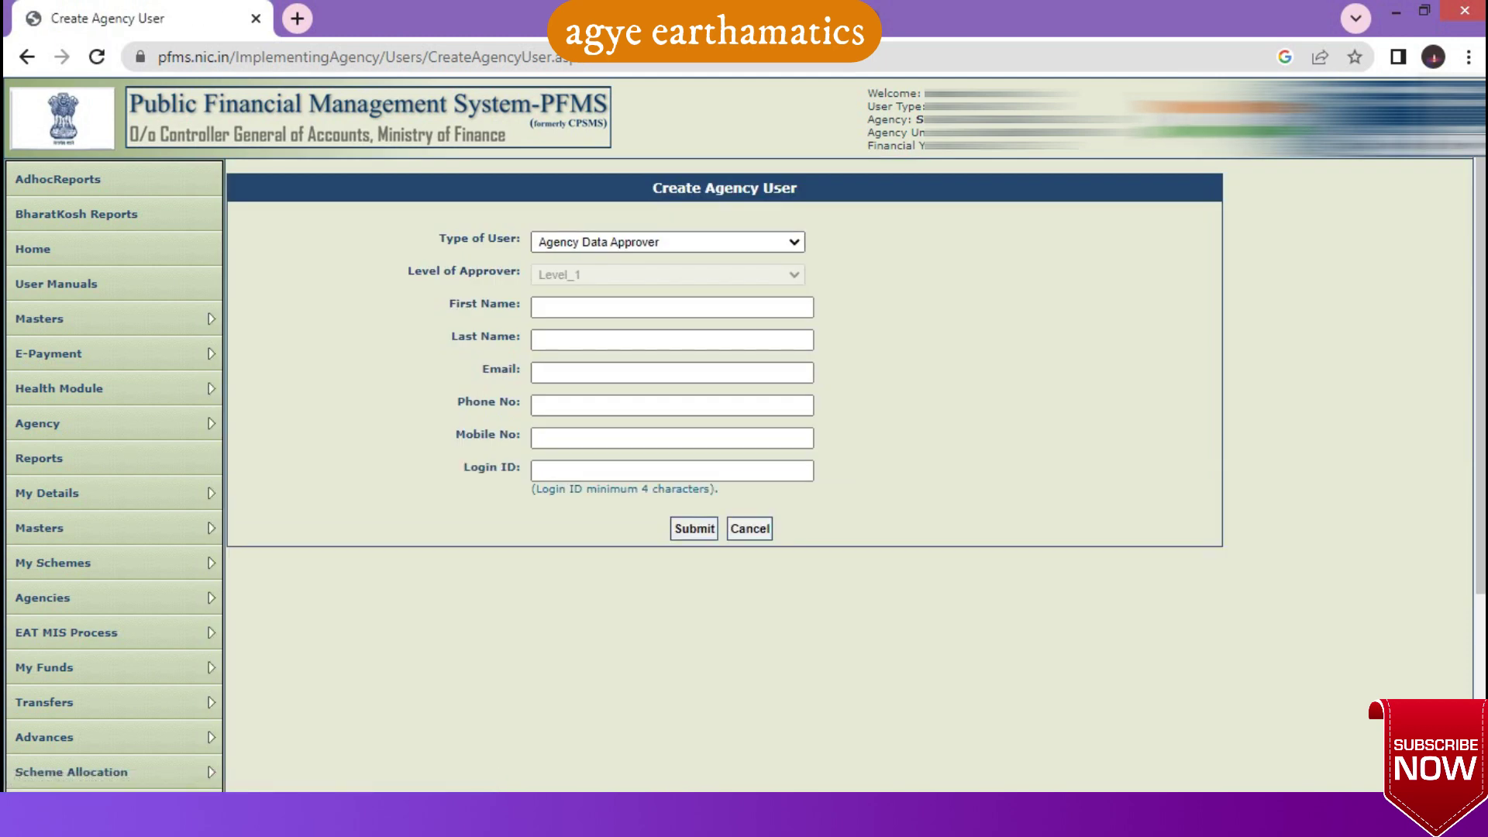
pyautogui.click(672, 307)
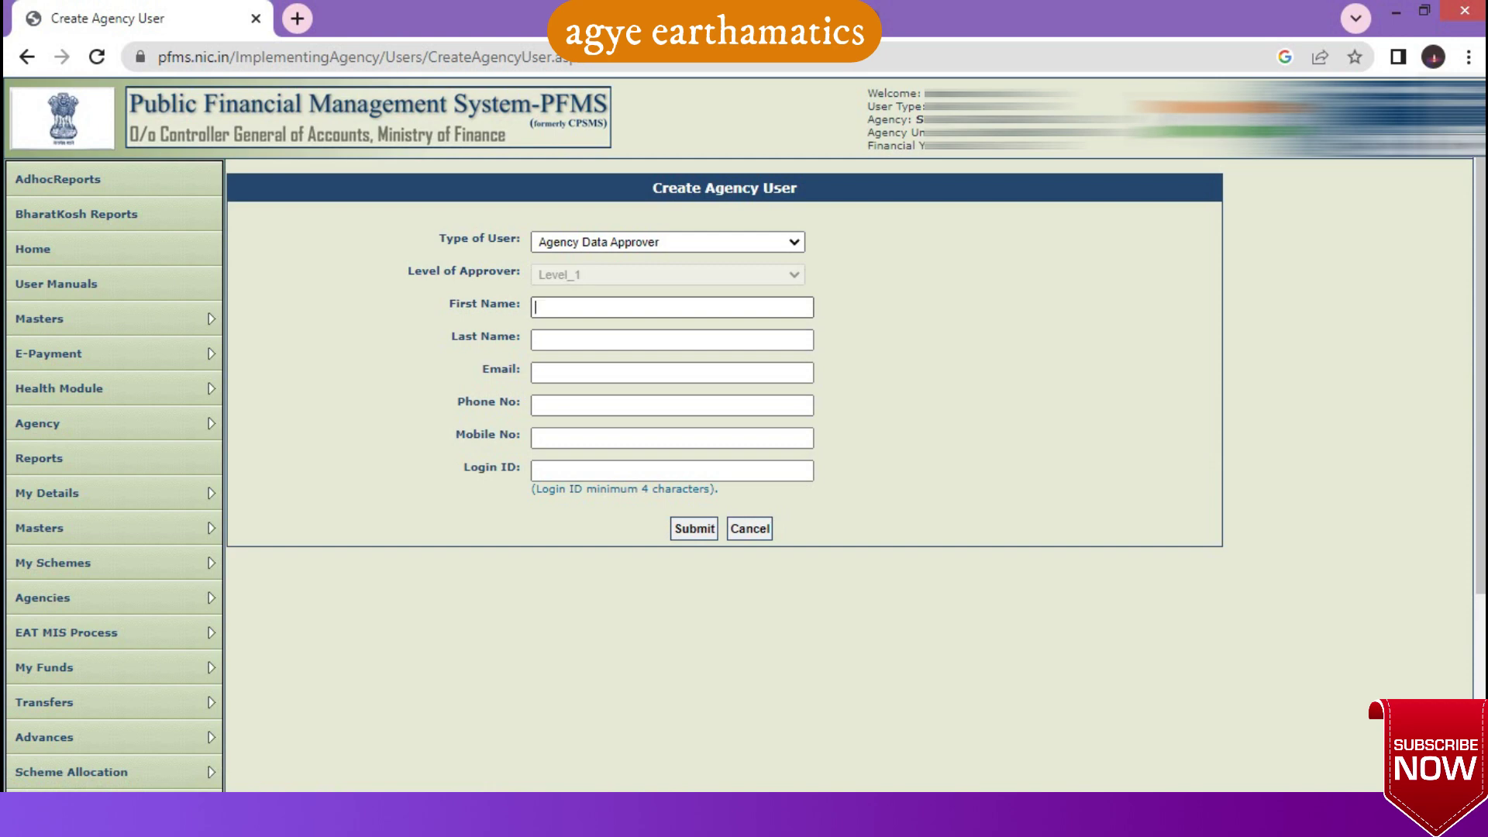
pyautogui.click(534, 307)
pyautogui.click(672, 340)
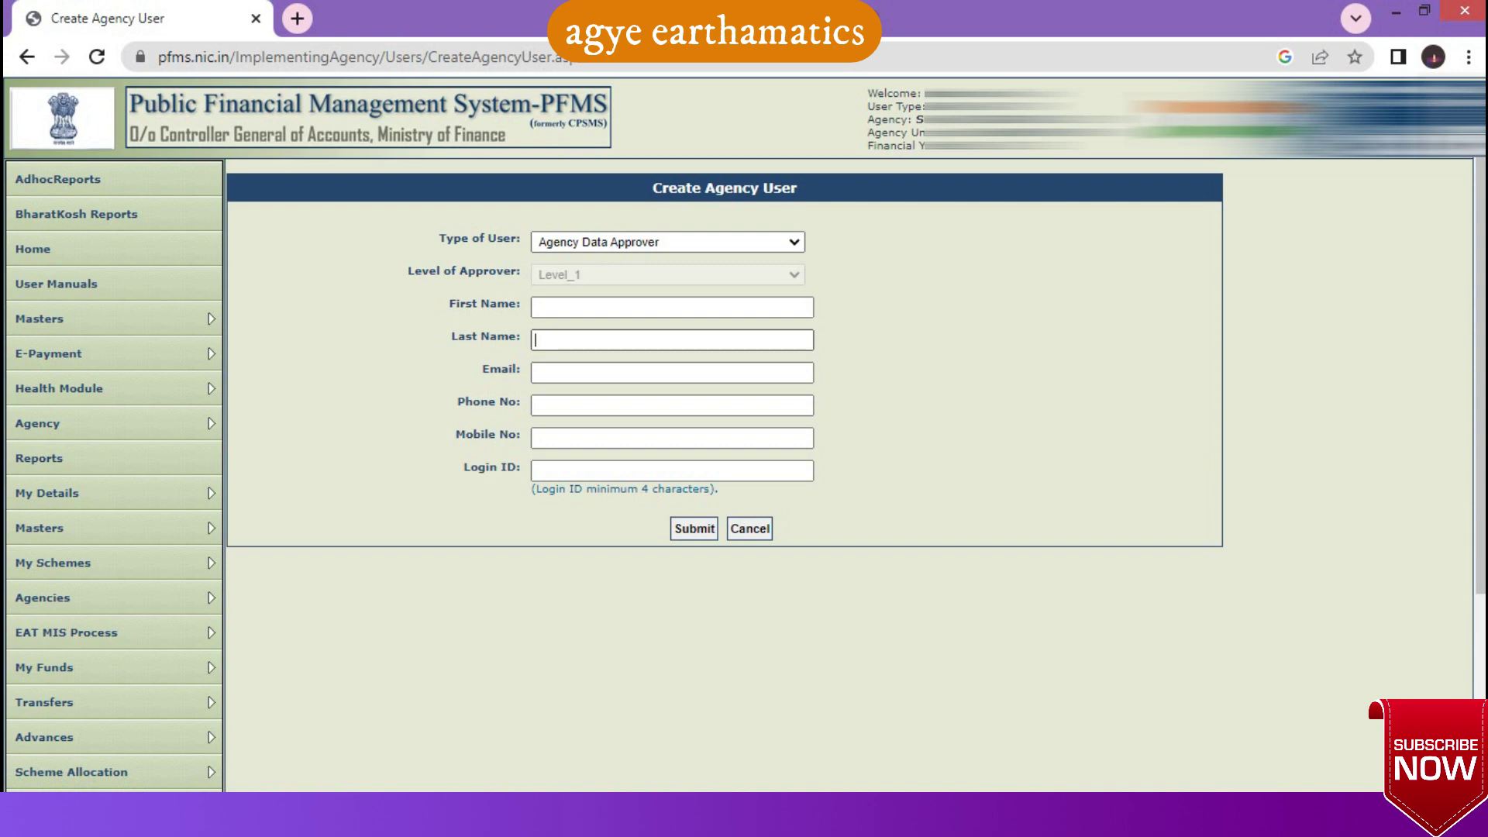
pyautogui.write('.')
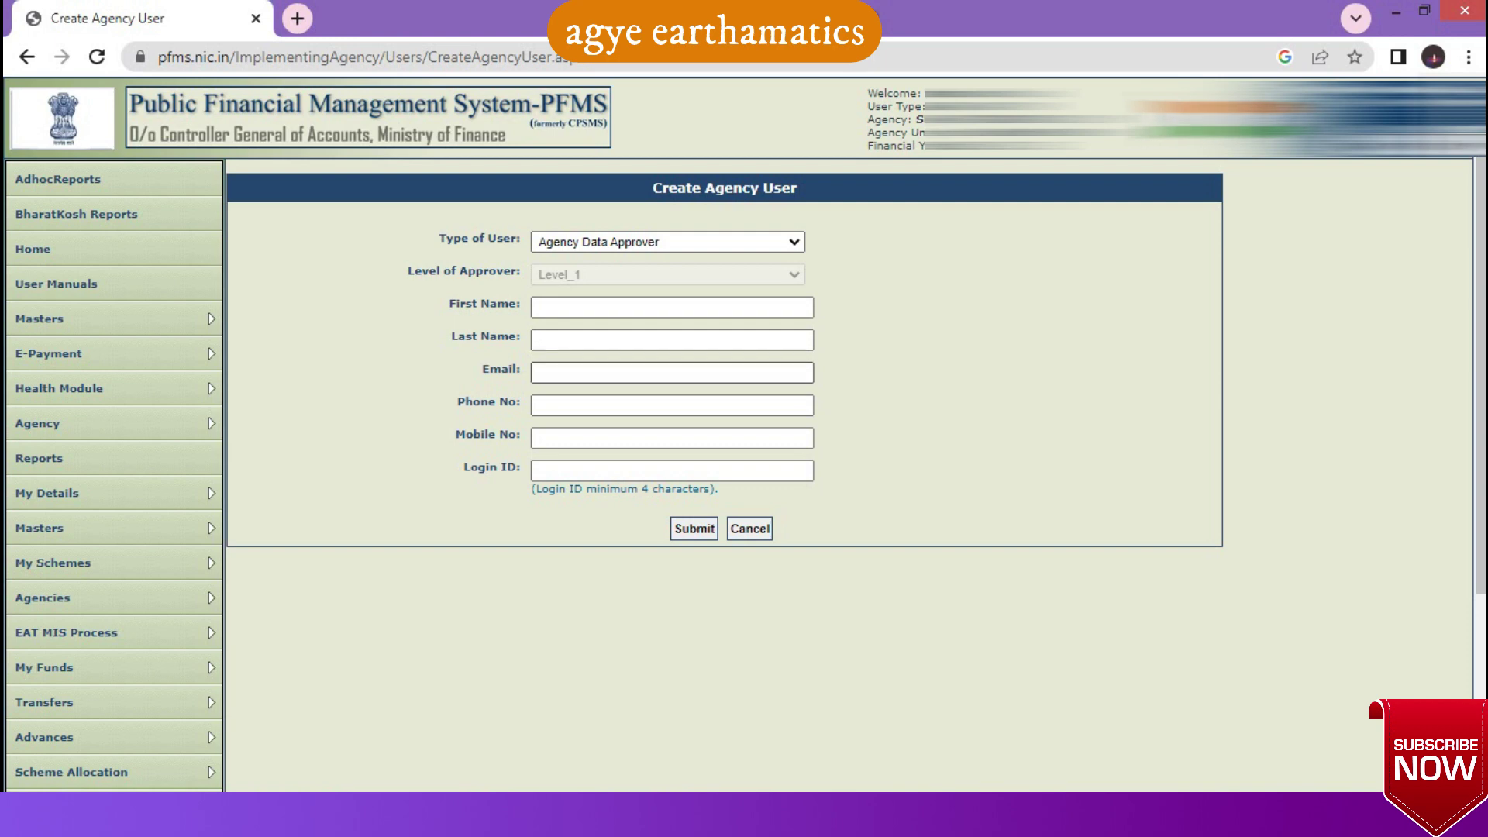
pyautogui.click(671, 405)
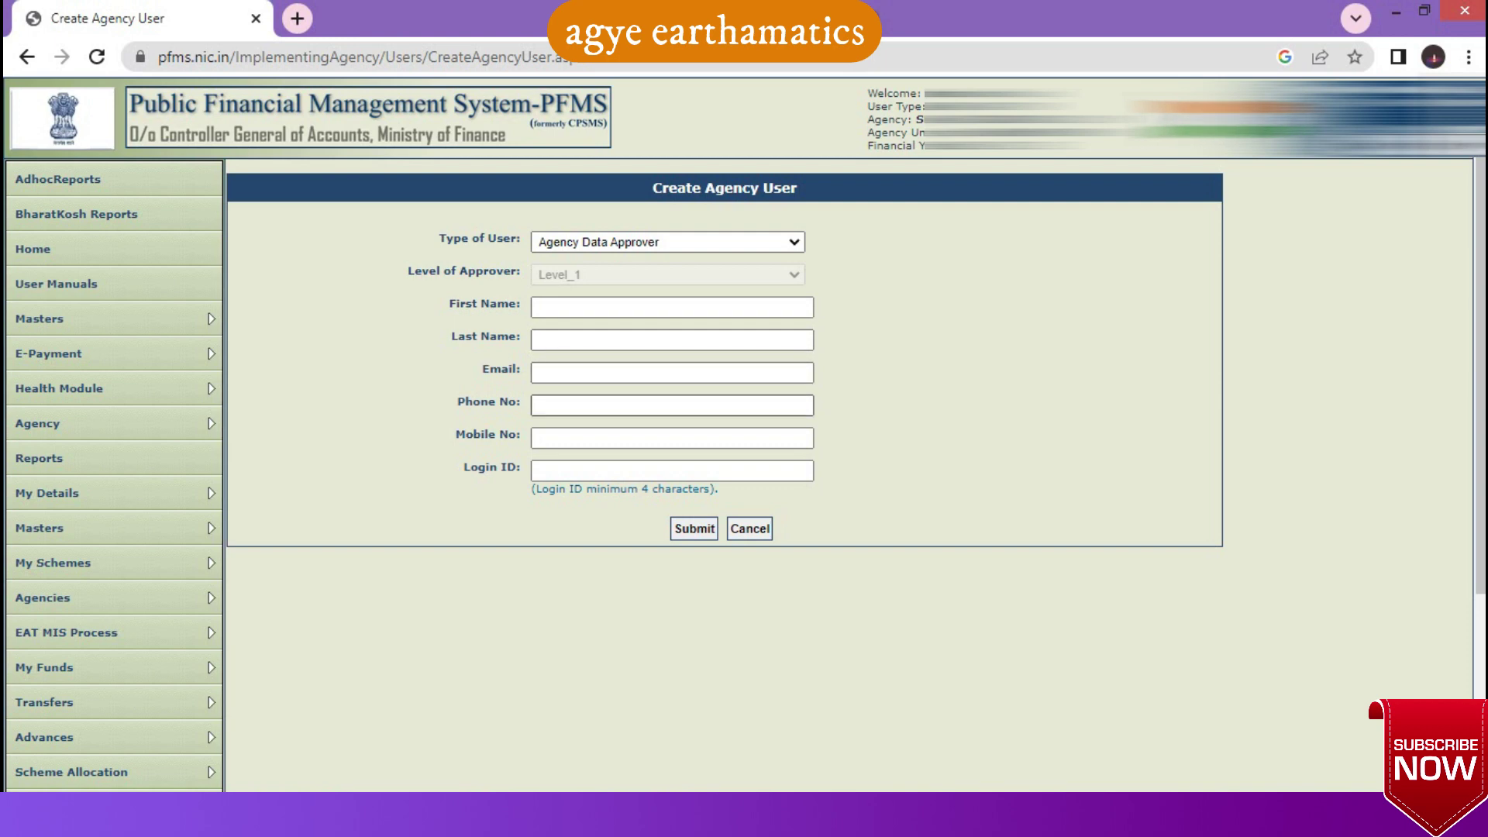
pyautogui.click(671, 439)
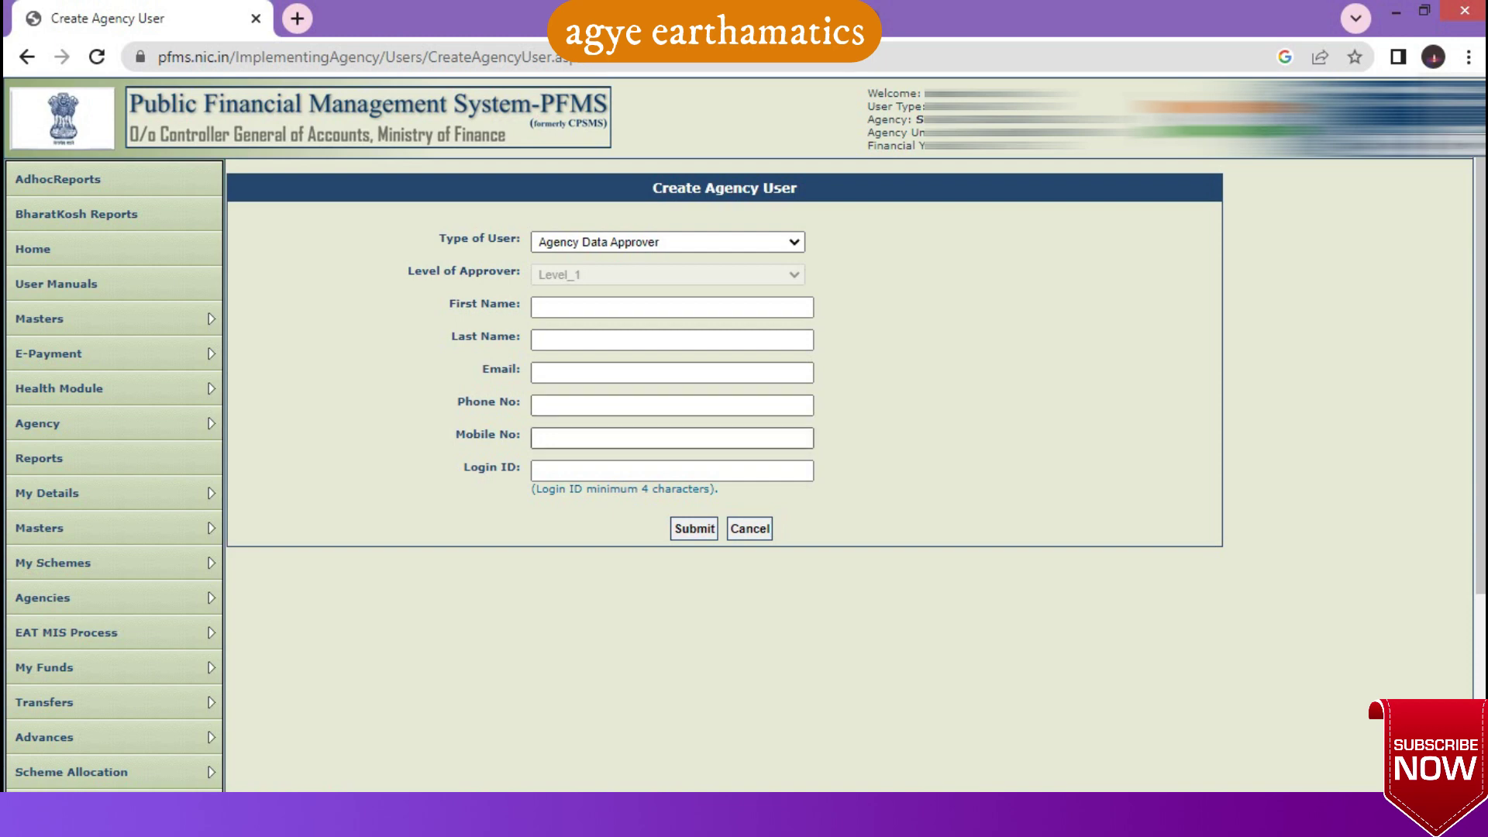
pyautogui.click(671, 471)
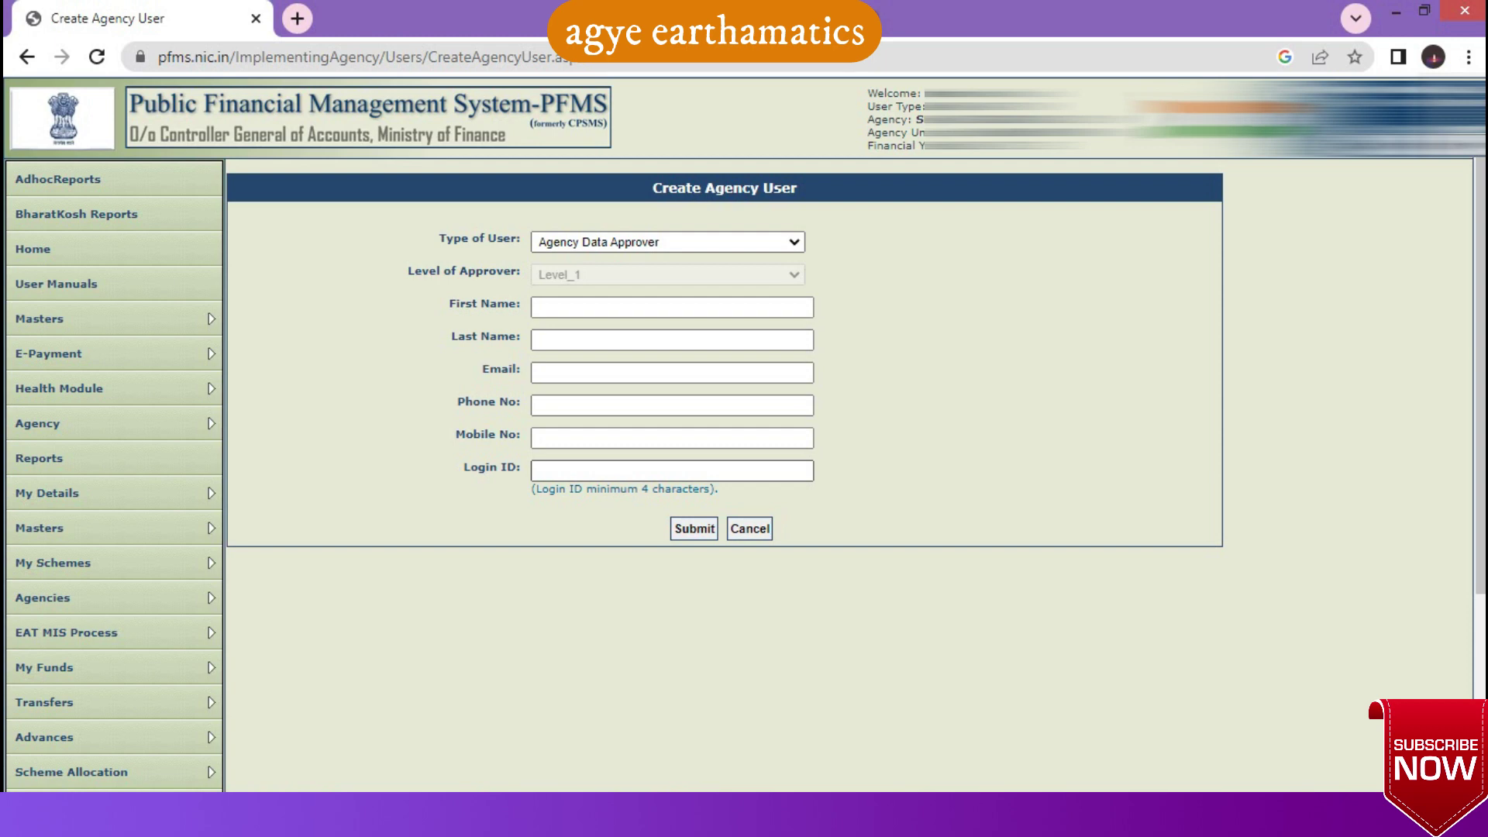
pyautogui.write('l')
pyautogui.write('hald')
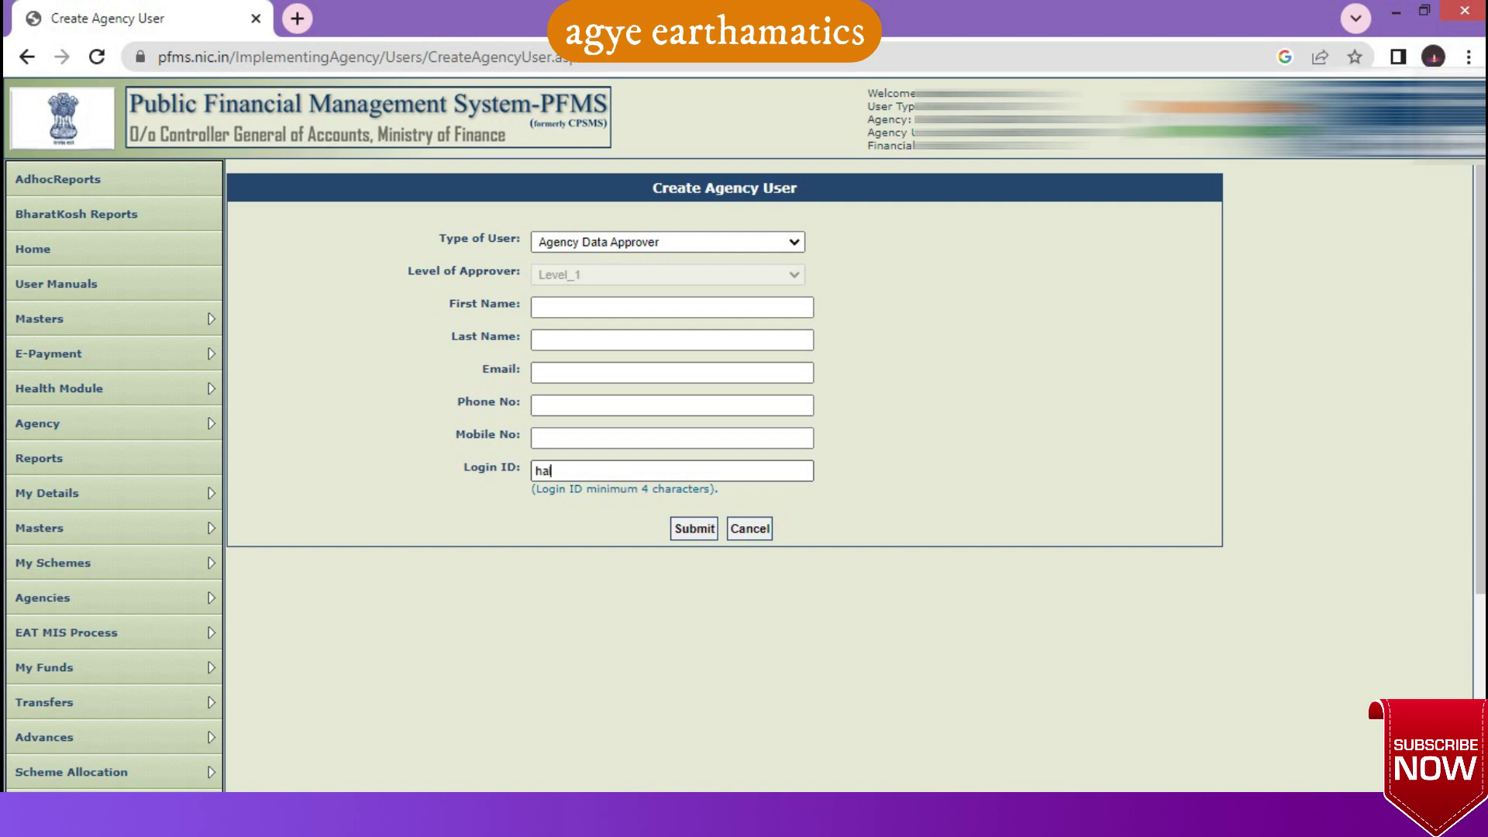
pyautogui.write('wani-')
pyautogui.press('BackSpace')
pyautogui.write('_op')
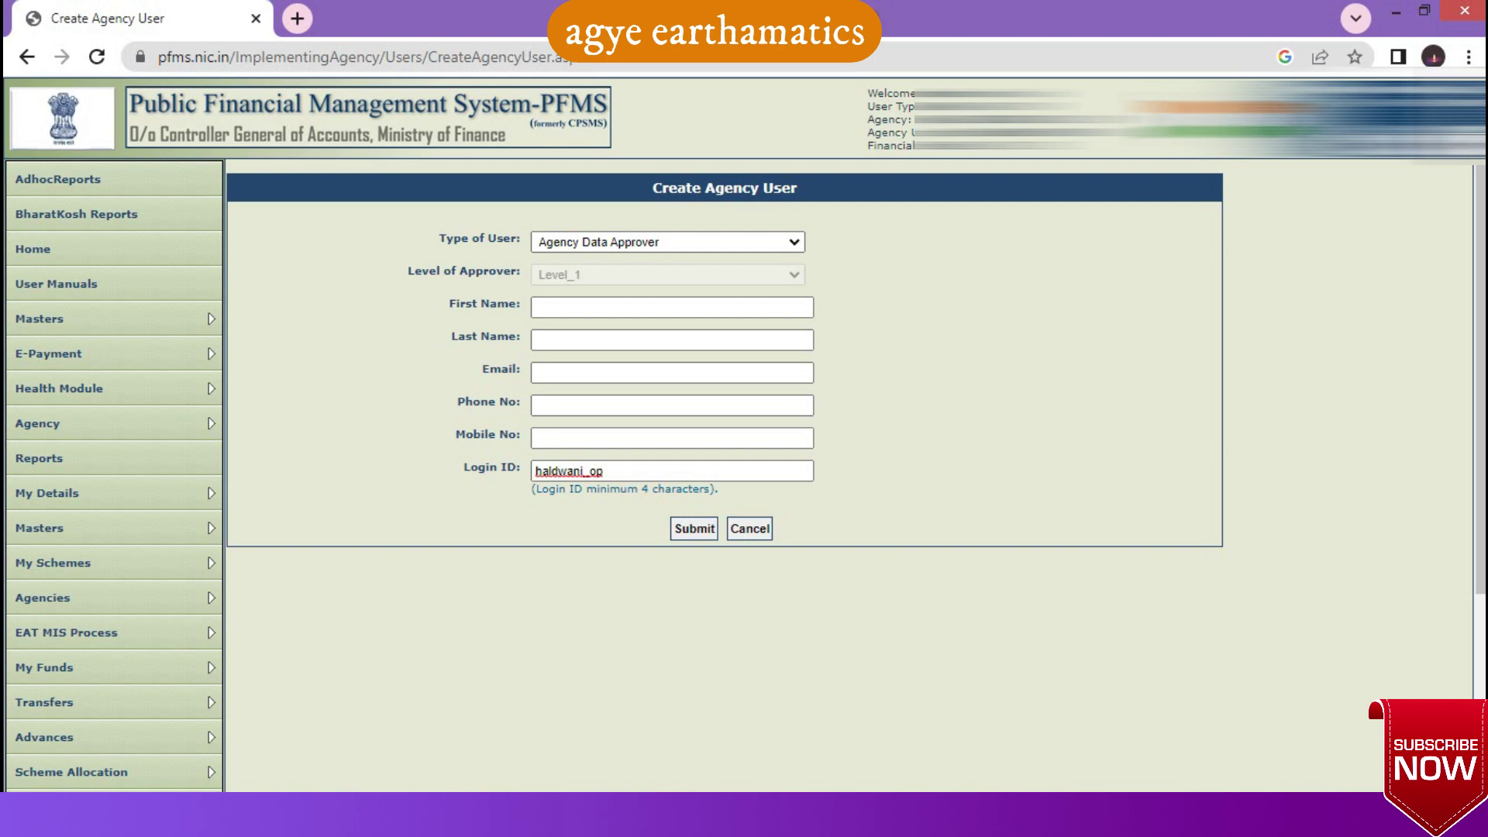
pyautogui.press('BackSpace')
pyautogui.press('BackSpace')
pyautogui.write('ap')
pyautogui.press('Tab')
pyautogui.press('Tab')
pyautogui.moveTo(580, 471); pyautogui.dragTo(535, 471)
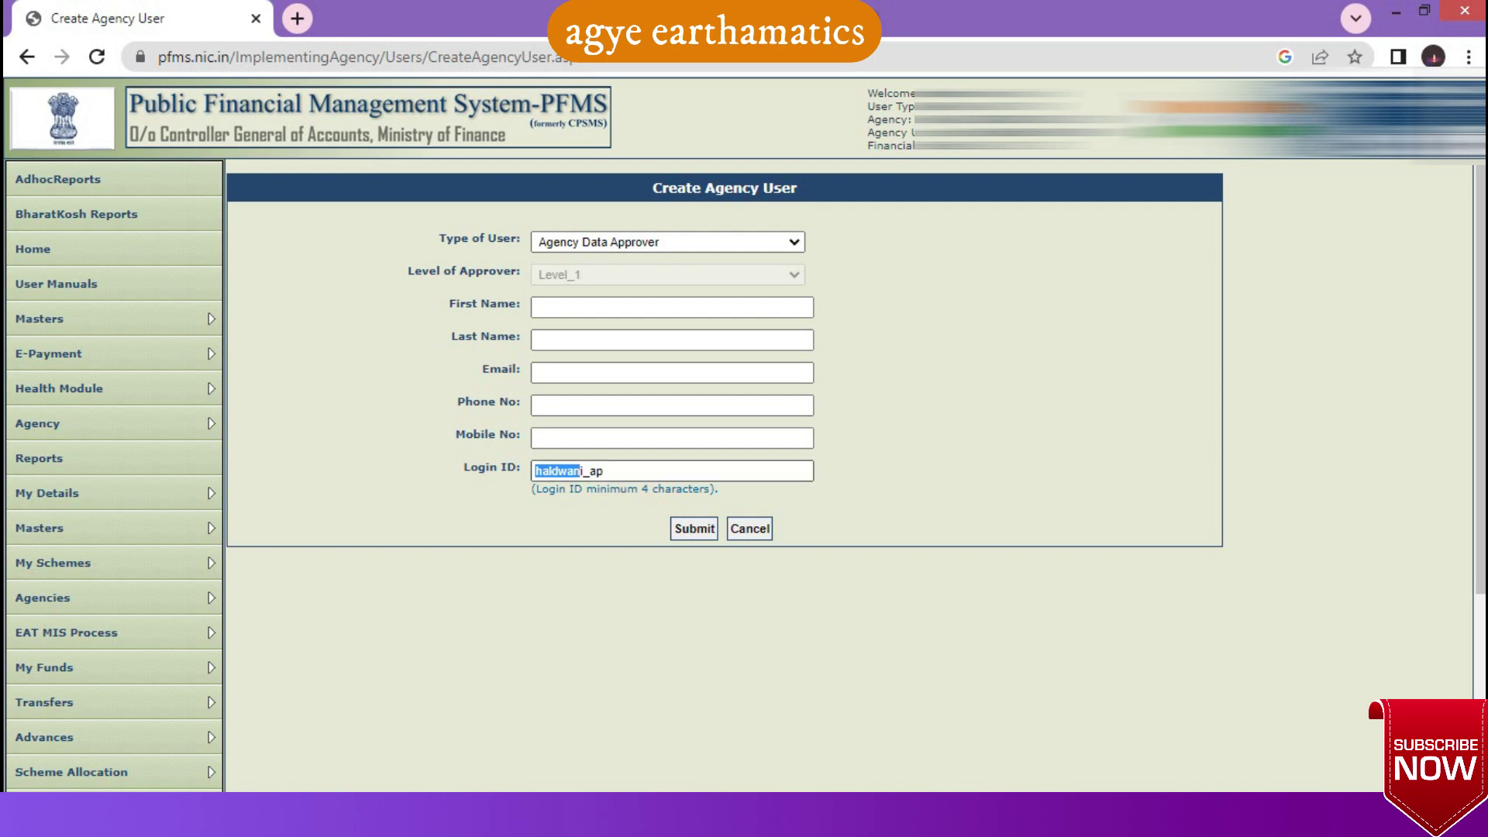
pyautogui.click(579, 471)
pyautogui.click(605, 471)
pyautogui.click(602, 470)
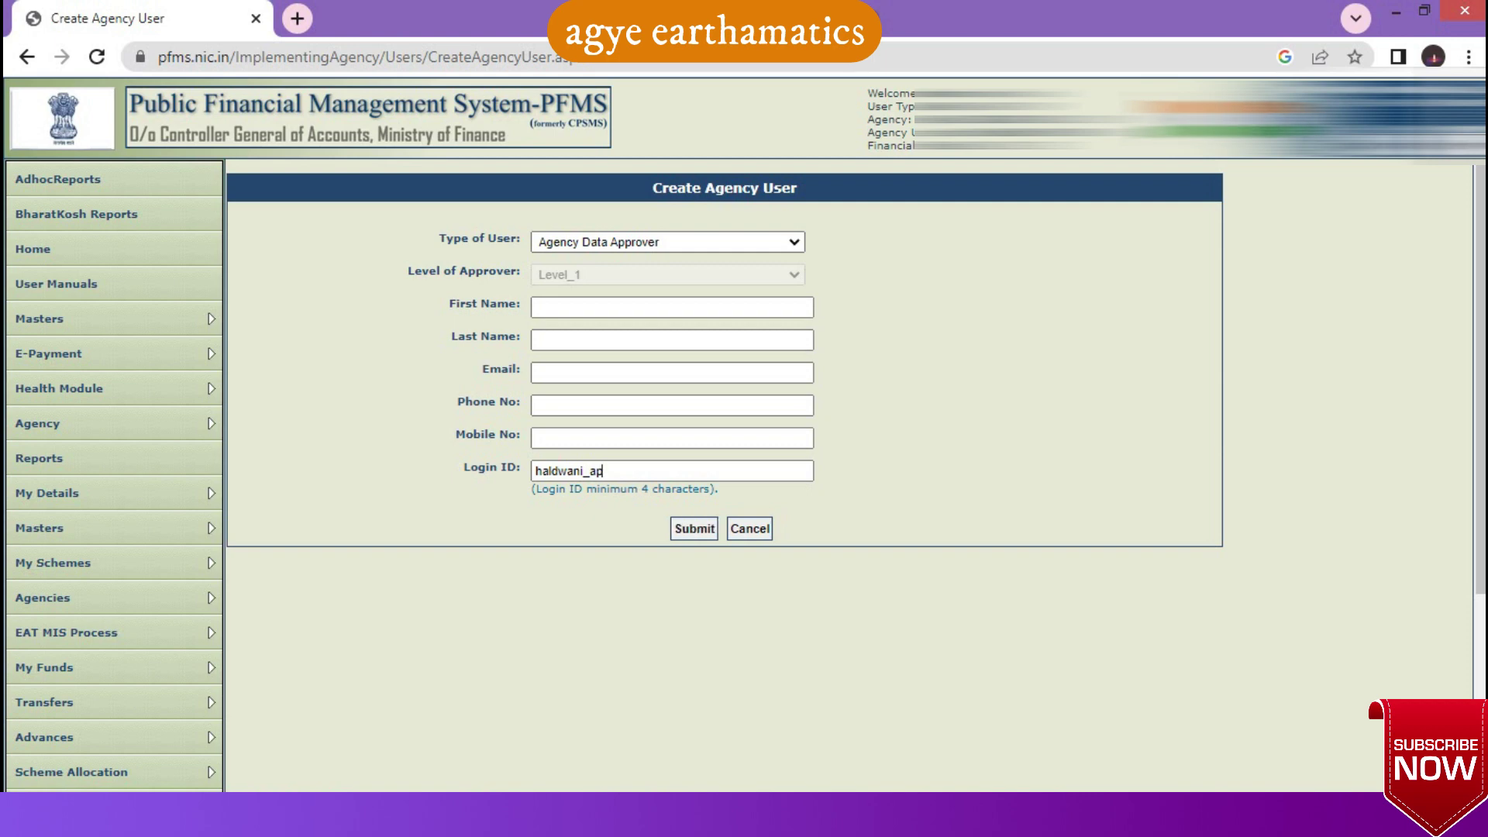